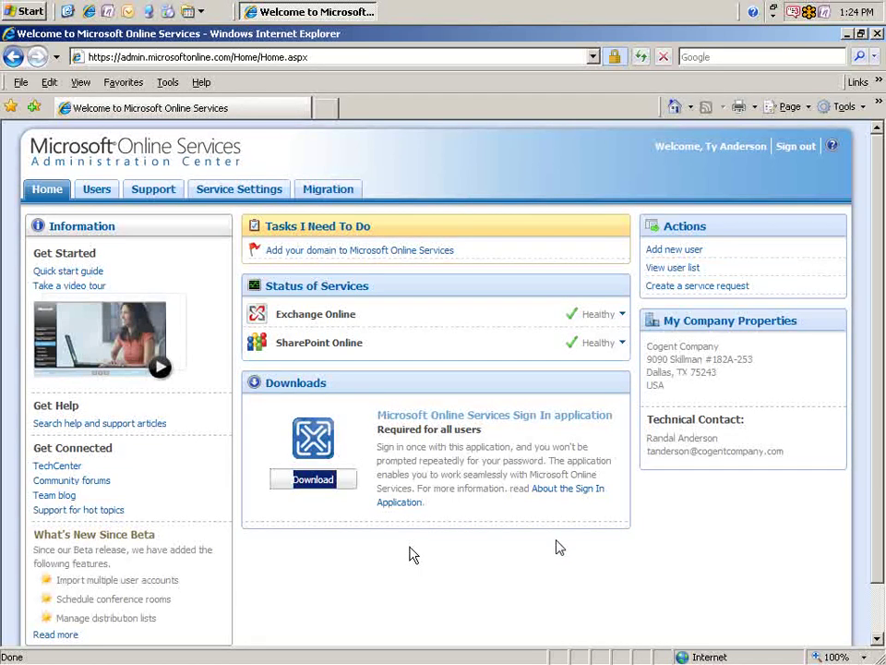
Download the Microsoft Online Services Sign In application and run its installer, allowing it through the security warnings.
click(413, 554)
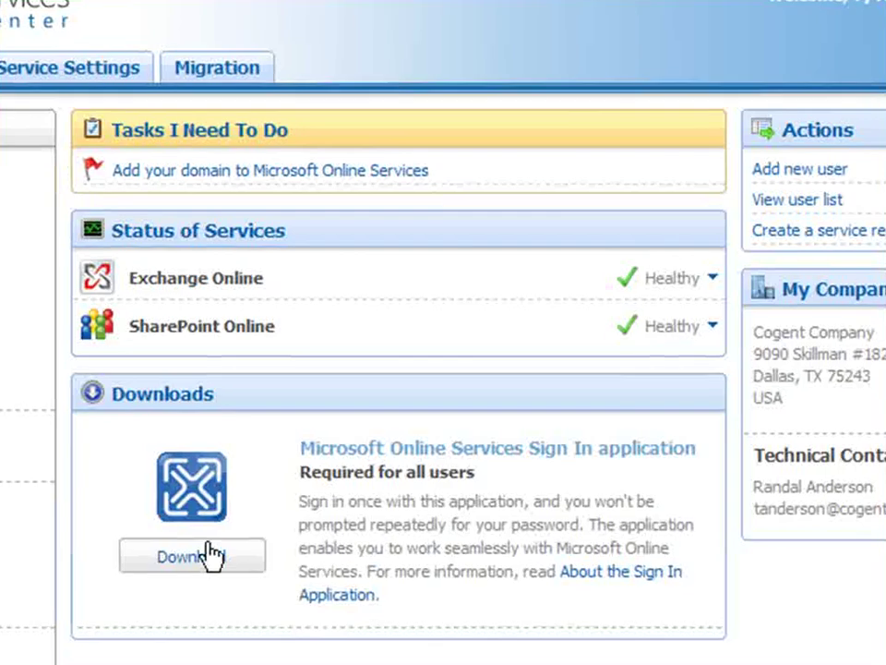
click(323, 478)
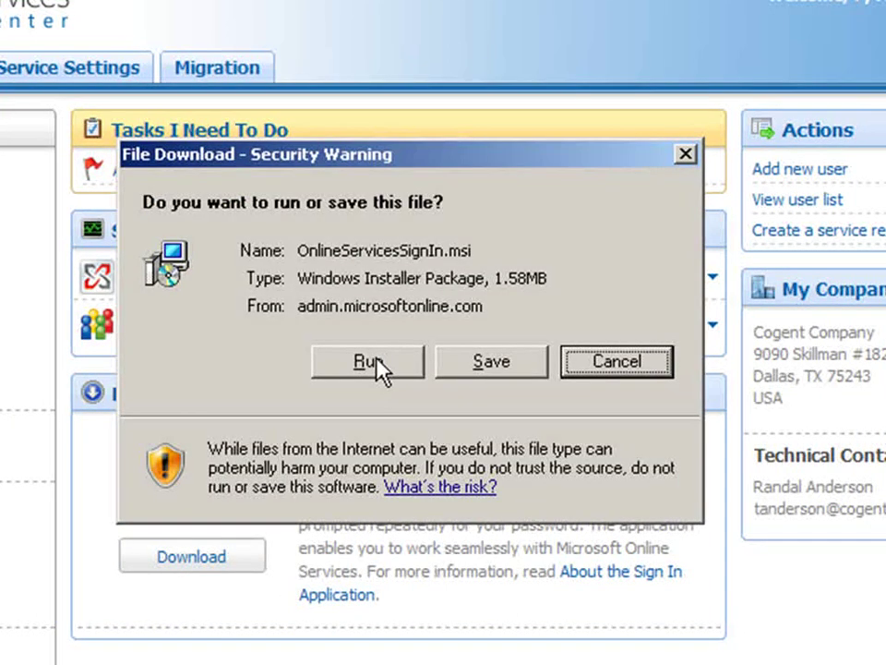
click(379, 366)
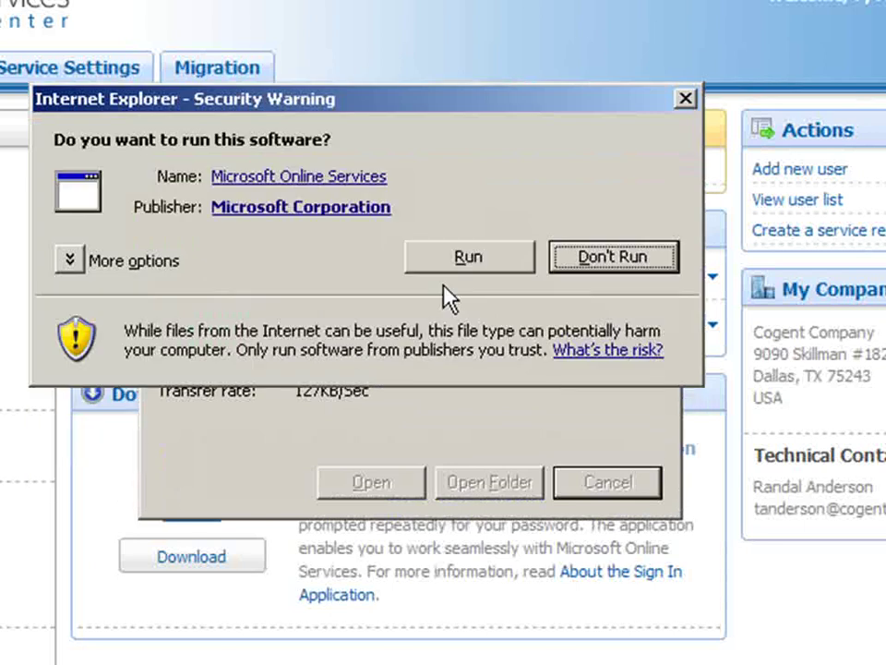
click(473, 259)
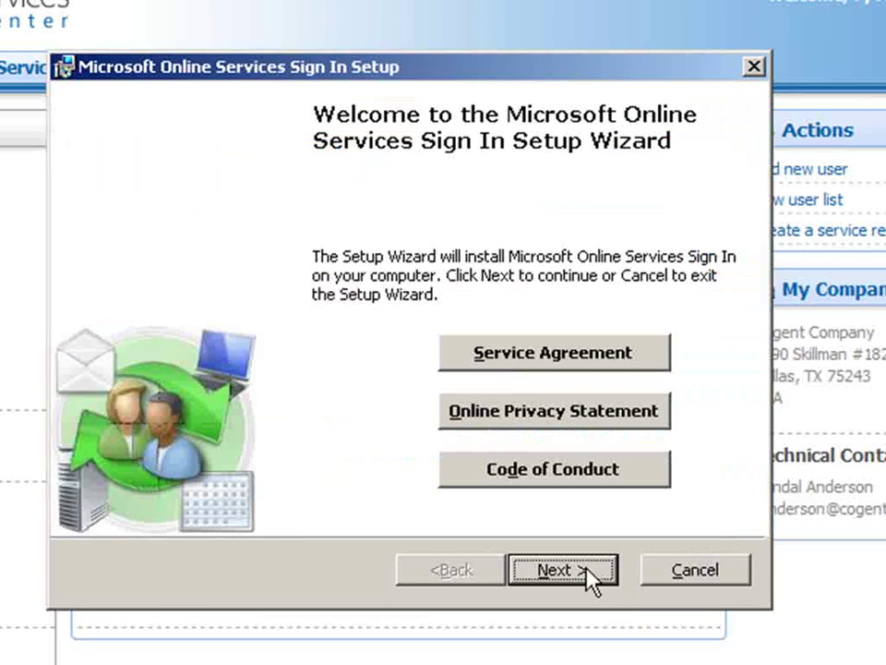
Install Microsoft Online Services Sign In, accepting the licensing terms and default location, and finish without starting the application.
click(588, 571)
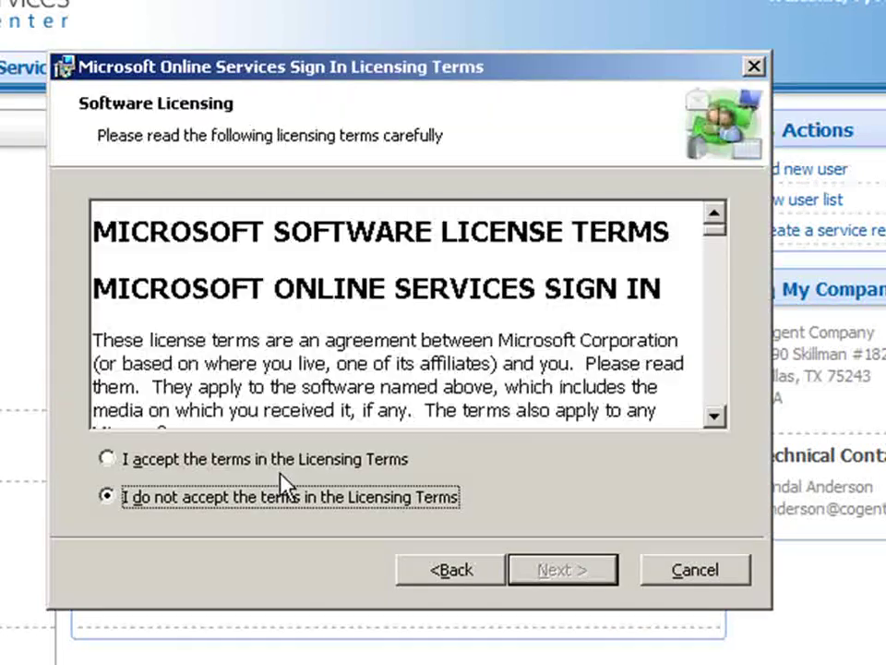
click(292, 464)
click(555, 573)
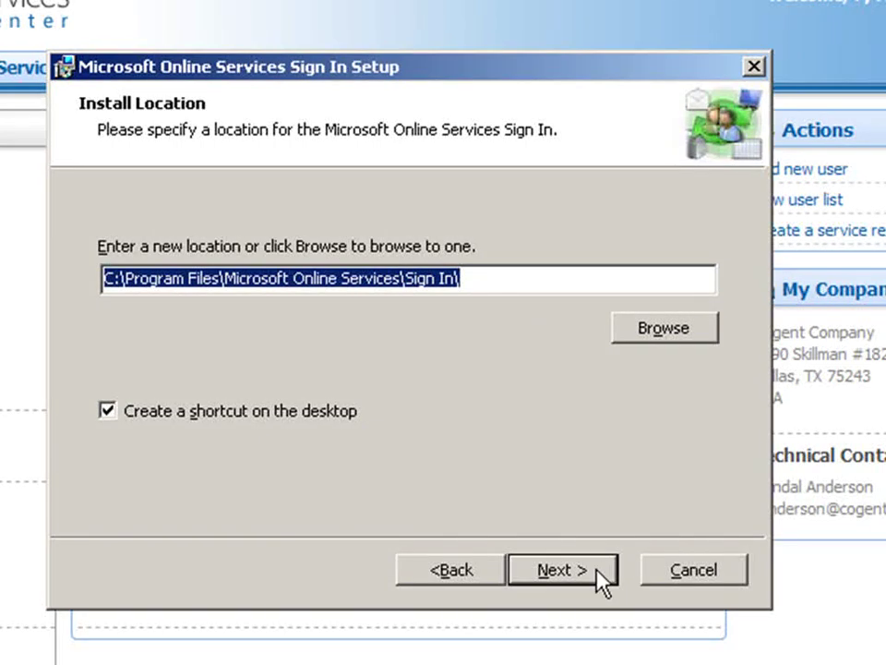
click(565, 569)
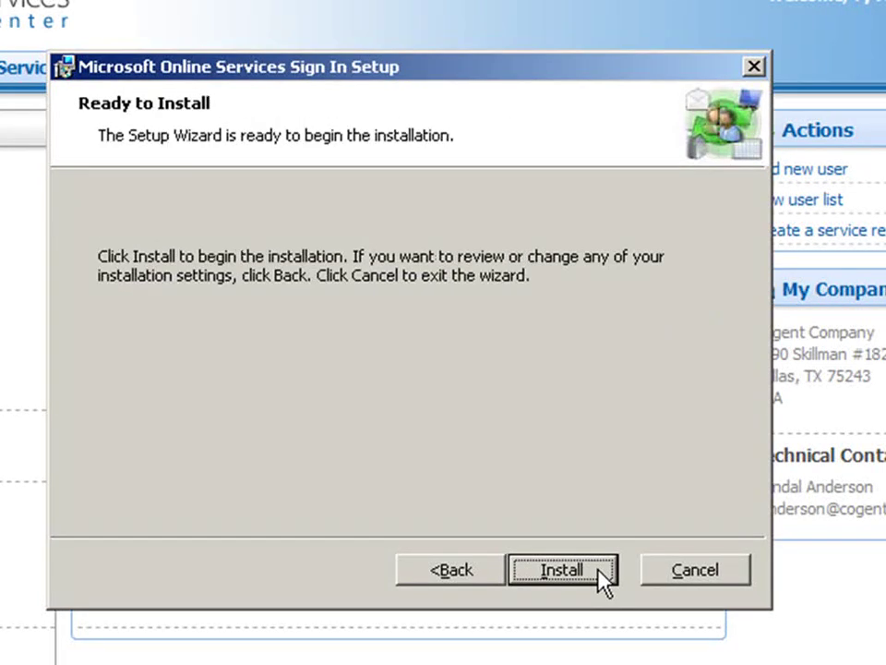
click(598, 566)
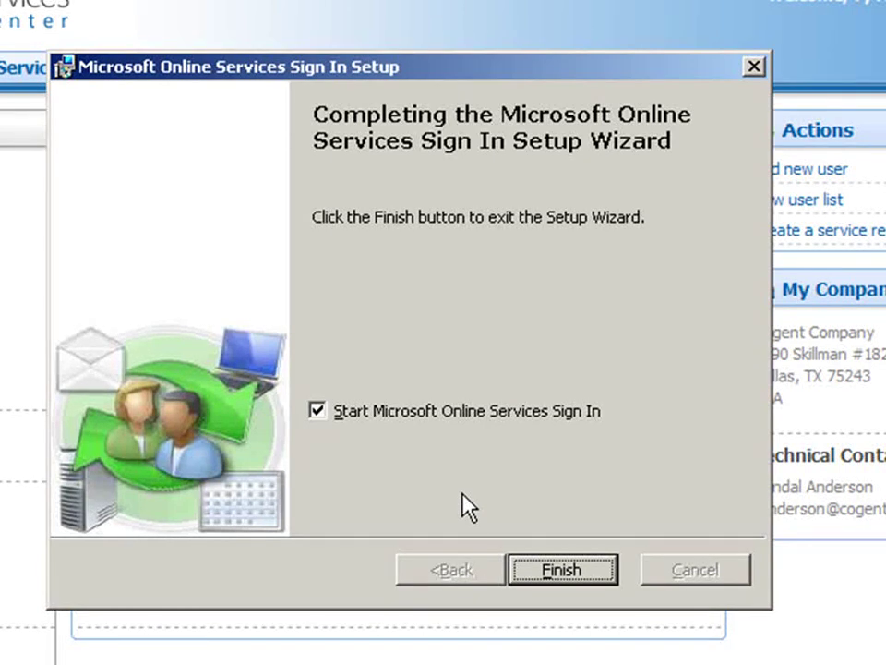
click(318, 410)
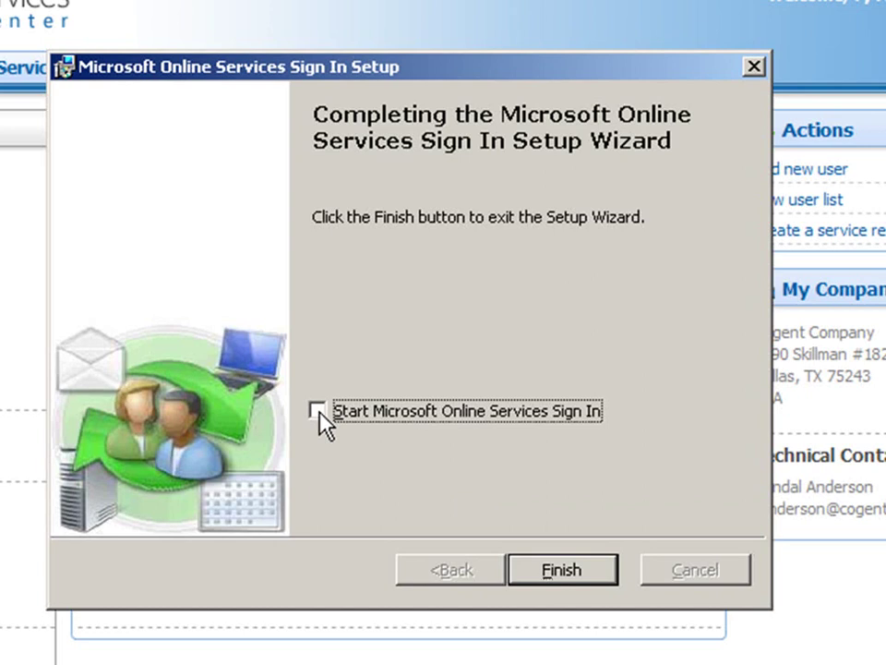
click(558, 573)
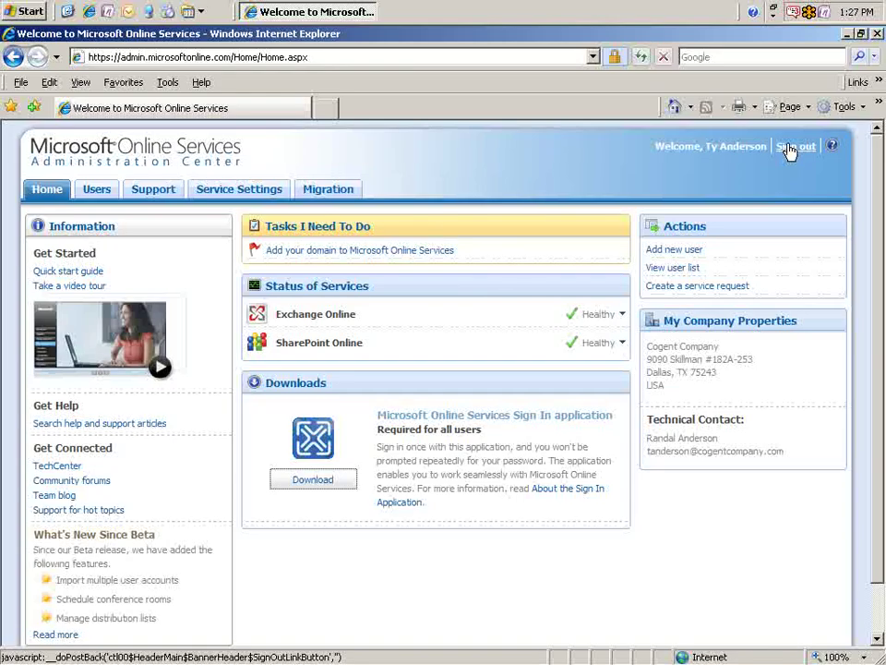
Sign out of the Administration Center and close the browser.
click(792, 147)
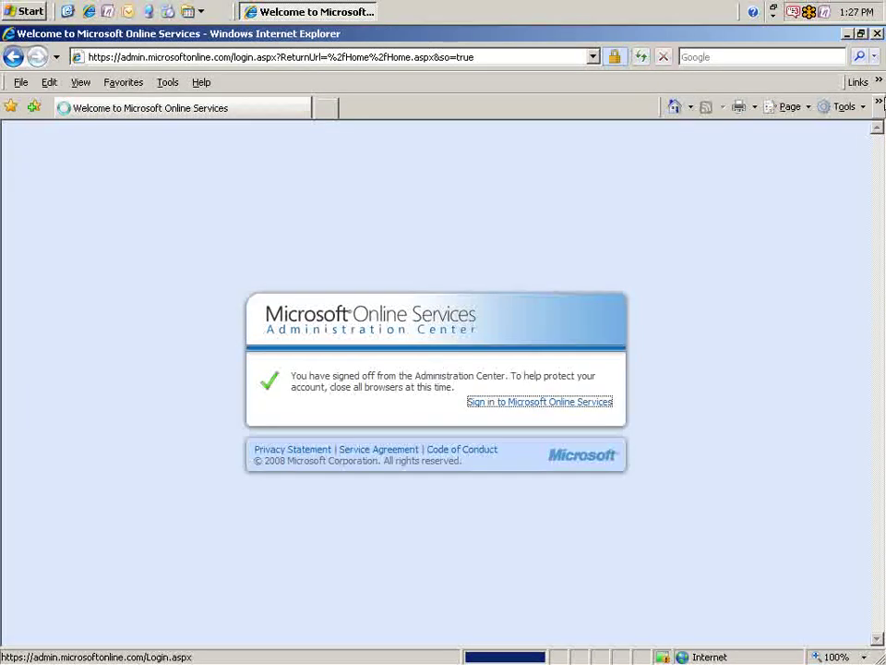
key(alt+F4)
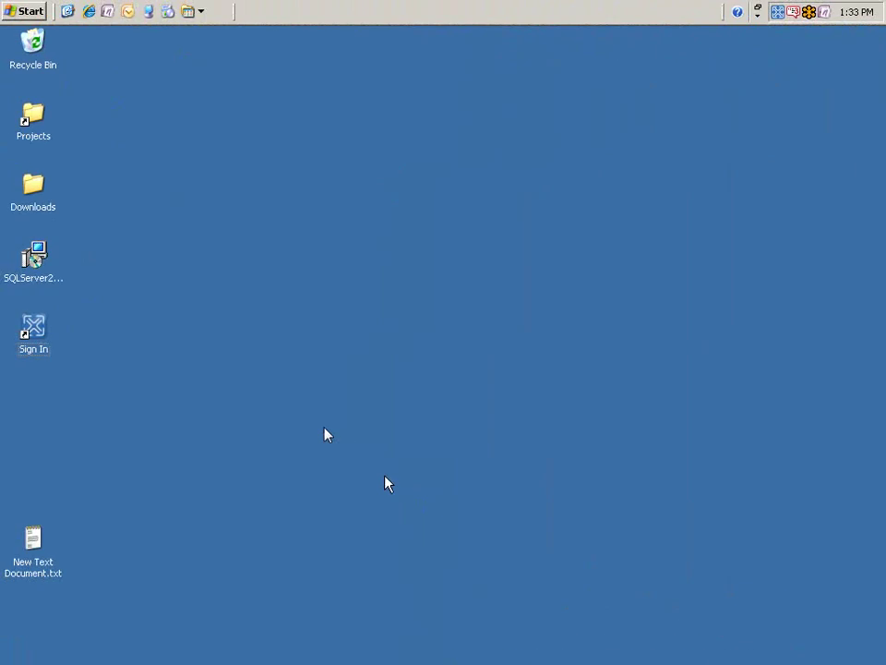
Launch the Microsoft Online Services Sign In application from the desktop and enter the account user name and password.
click(33, 337)
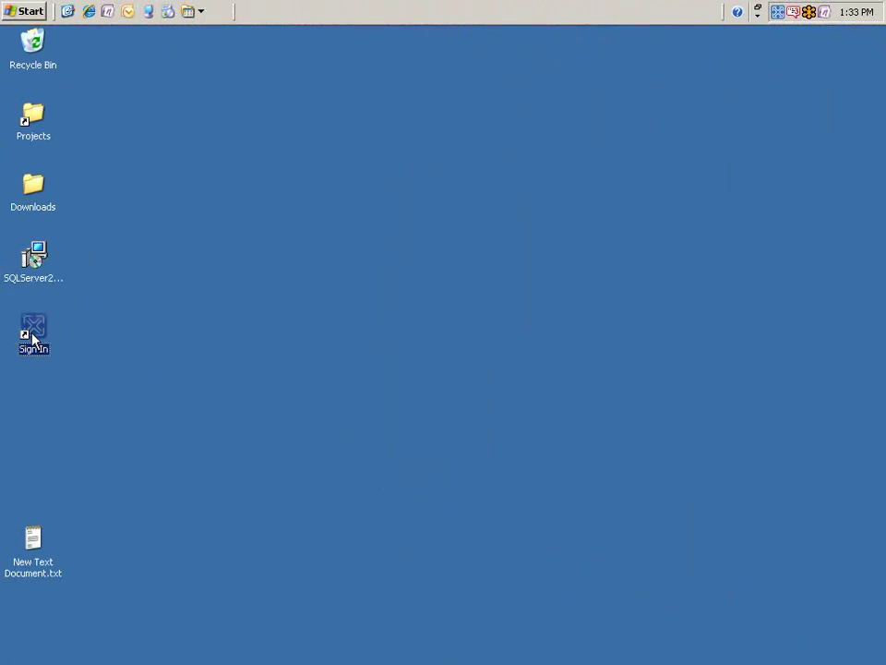
double_click(33, 338)
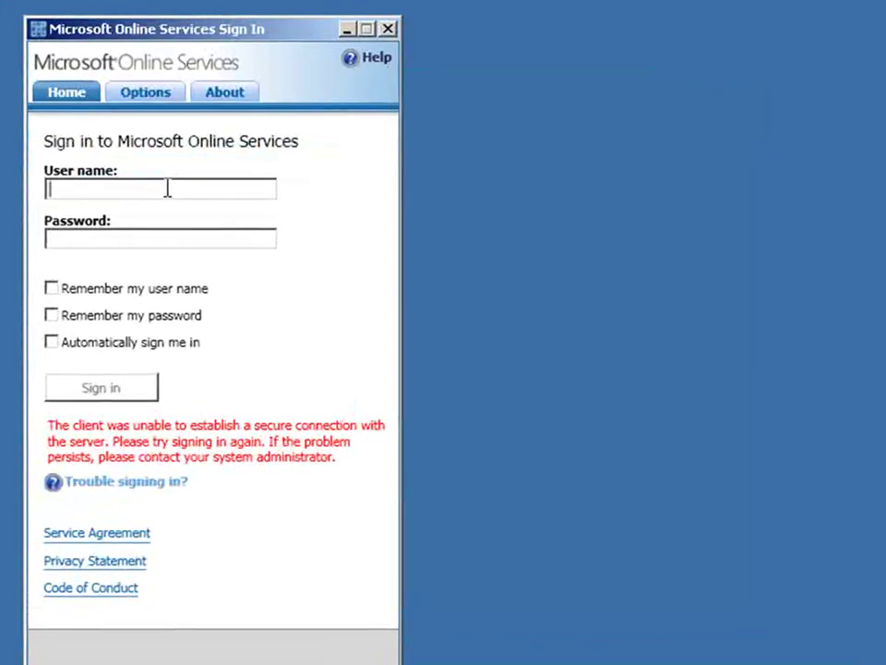
key(ctrl+v)
click(154, 239)
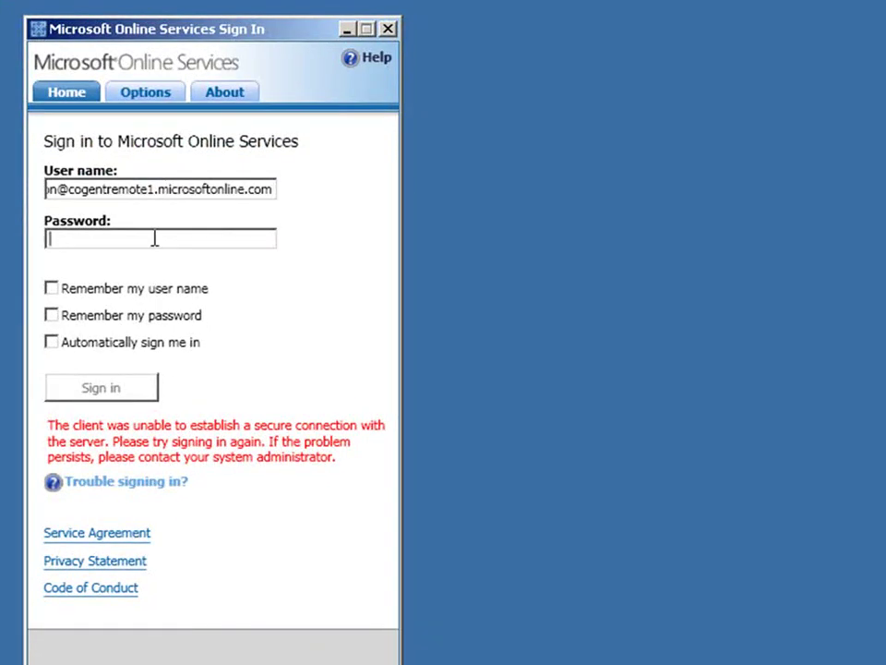
text(••)
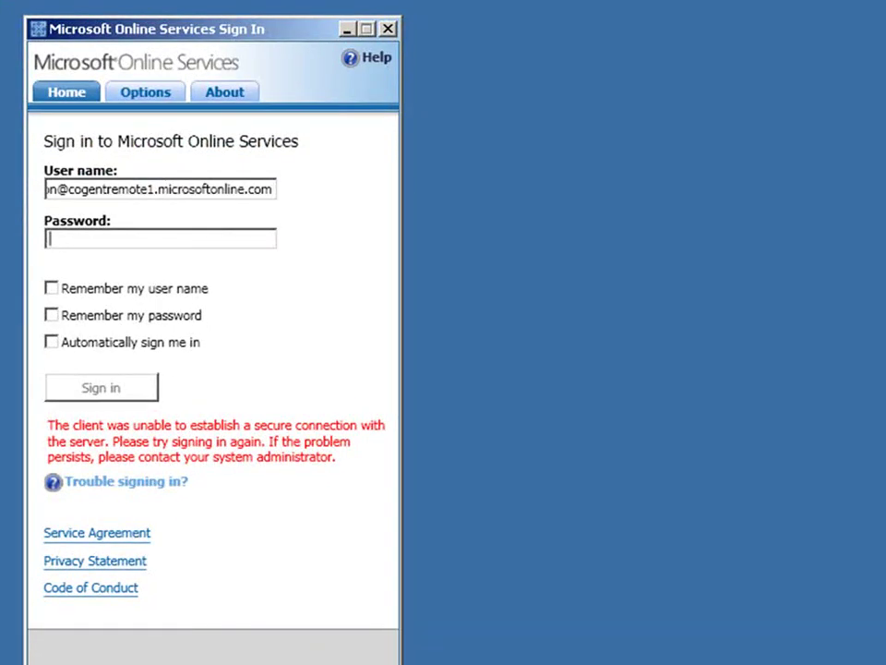
text(••)
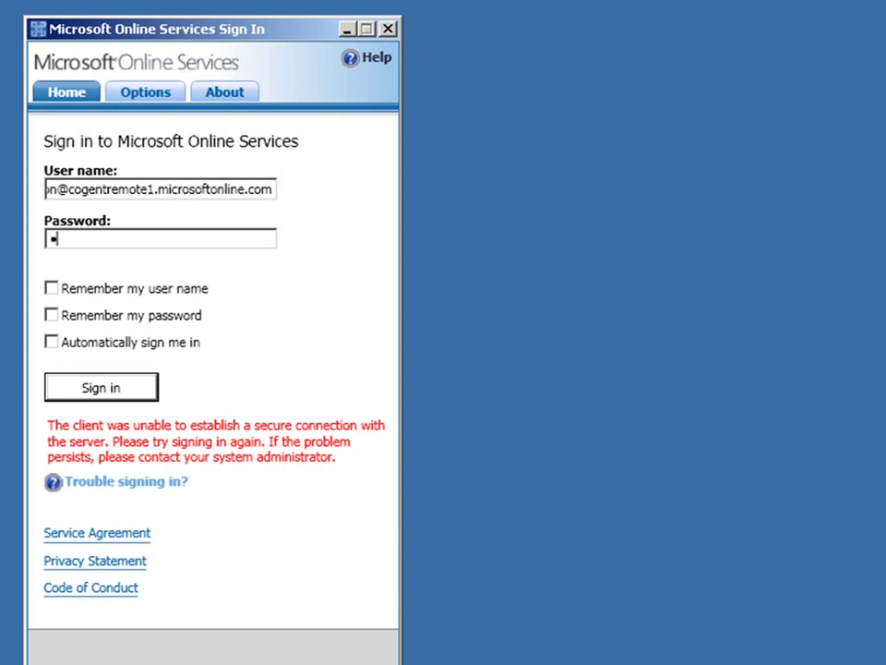
text(•••••••)
key(Tab)
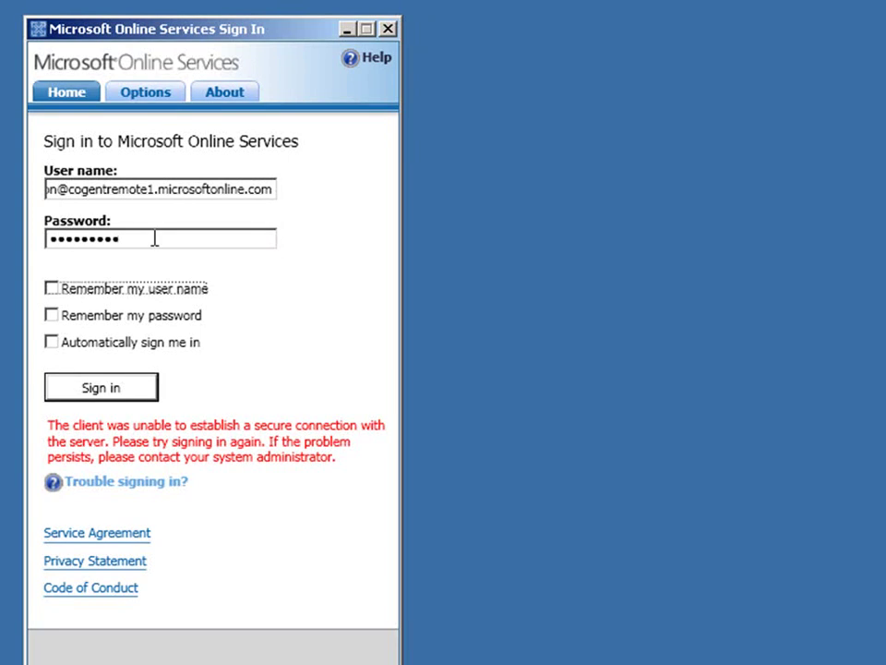
Enable remembering the user name and password and automatic sign-in, and sign in.
click(148, 290)
click(161, 317)
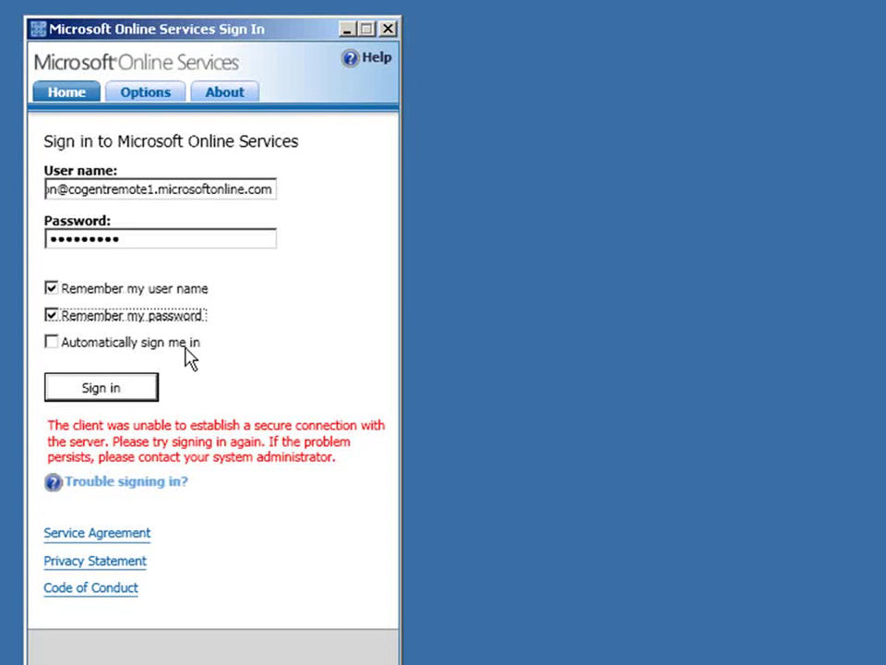
click(187, 350)
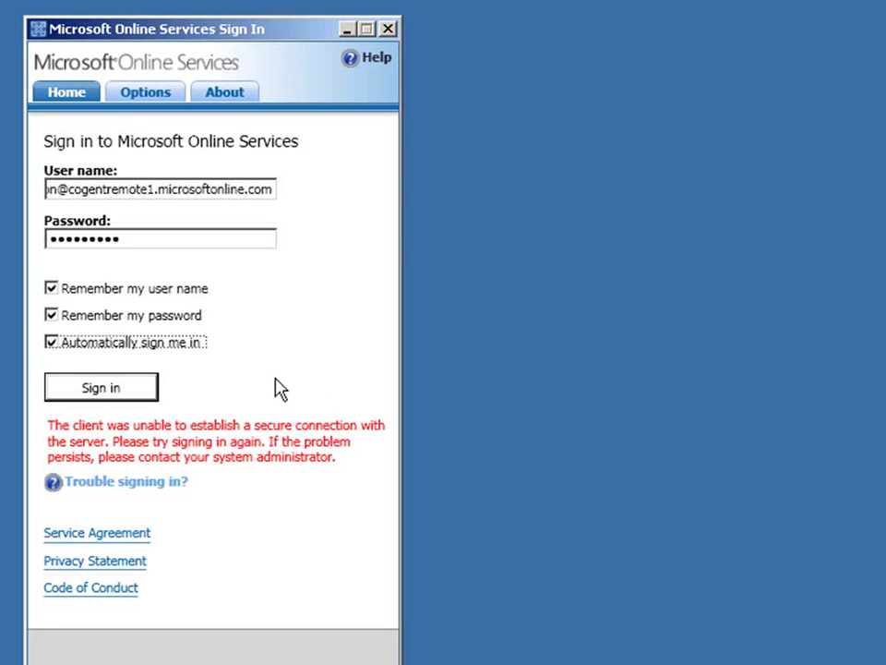
click(109, 391)
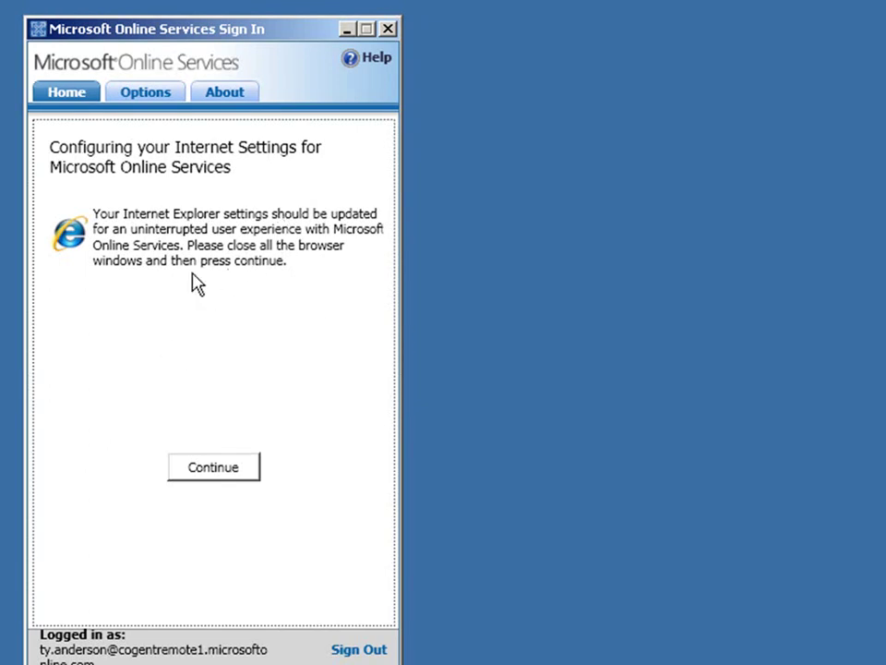
Let the application update the Internet Explorer settings and apply the configuration for Outlook and Office Live Meeting.
click(211, 470)
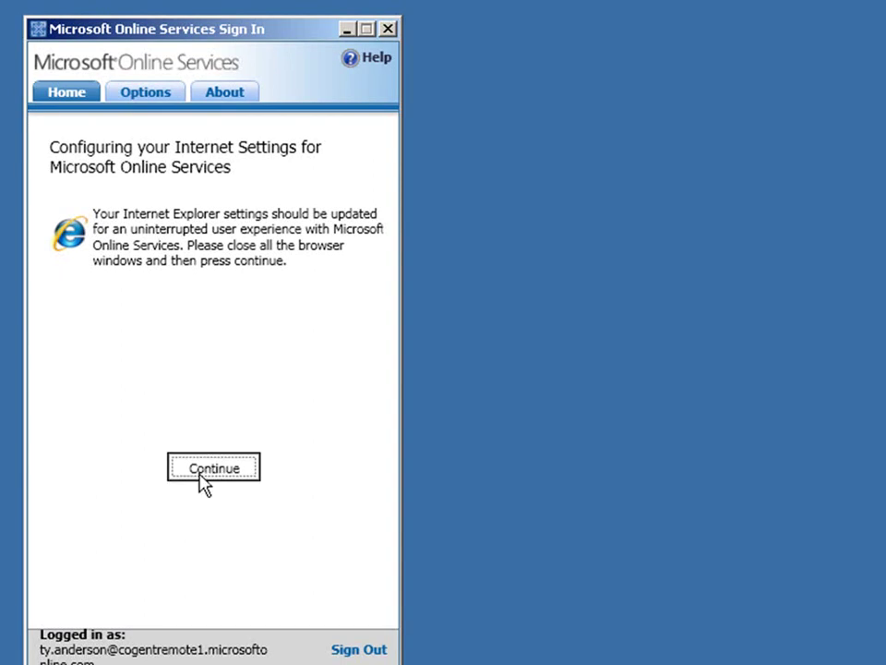
click(194, 471)
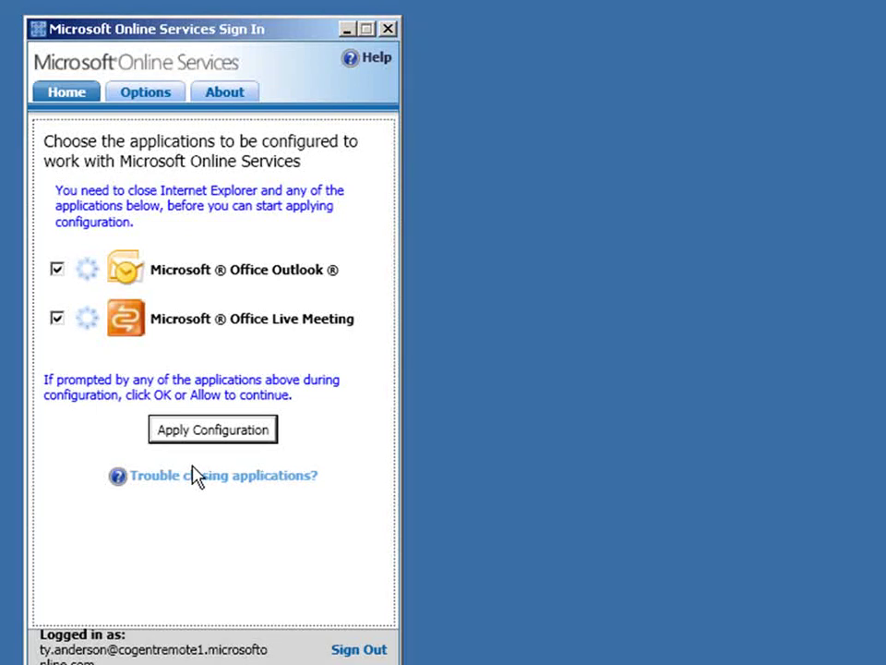
click(222, 436)
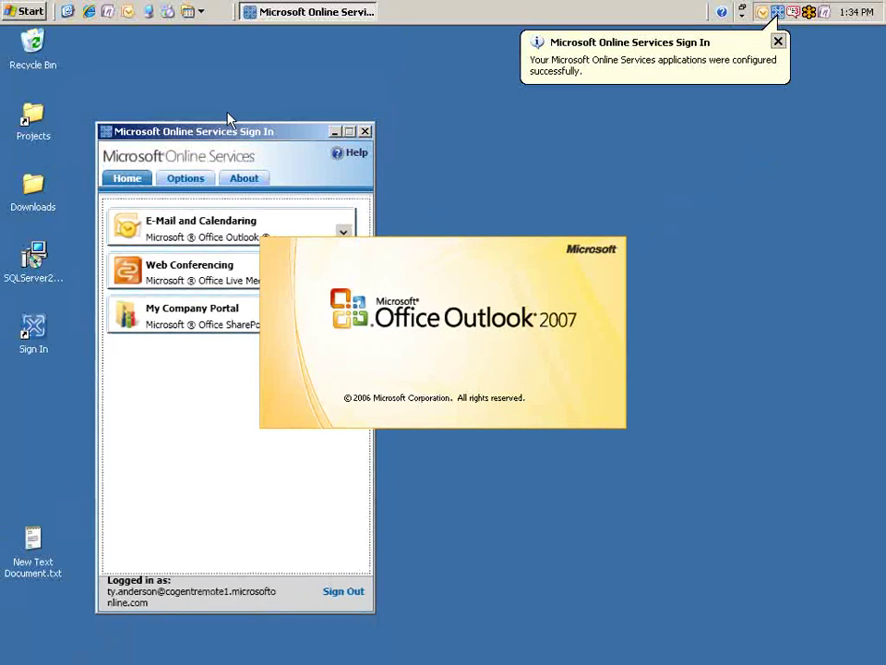
Reposition the Sign In window and expand E-Mail and Calendaring to show the Outlook Web Access option.
drag(212, 132, 151, 86)
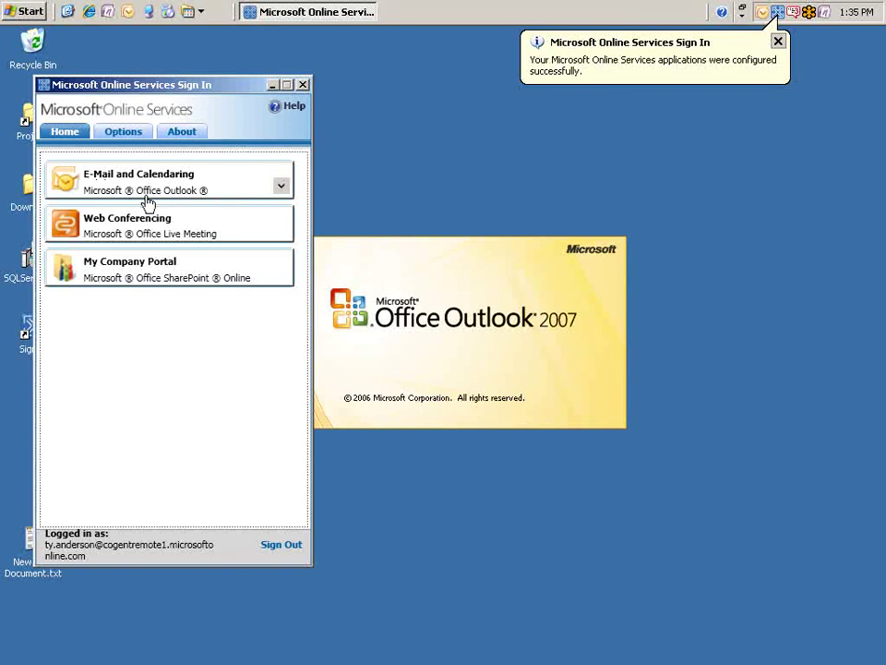
click(281, 188)
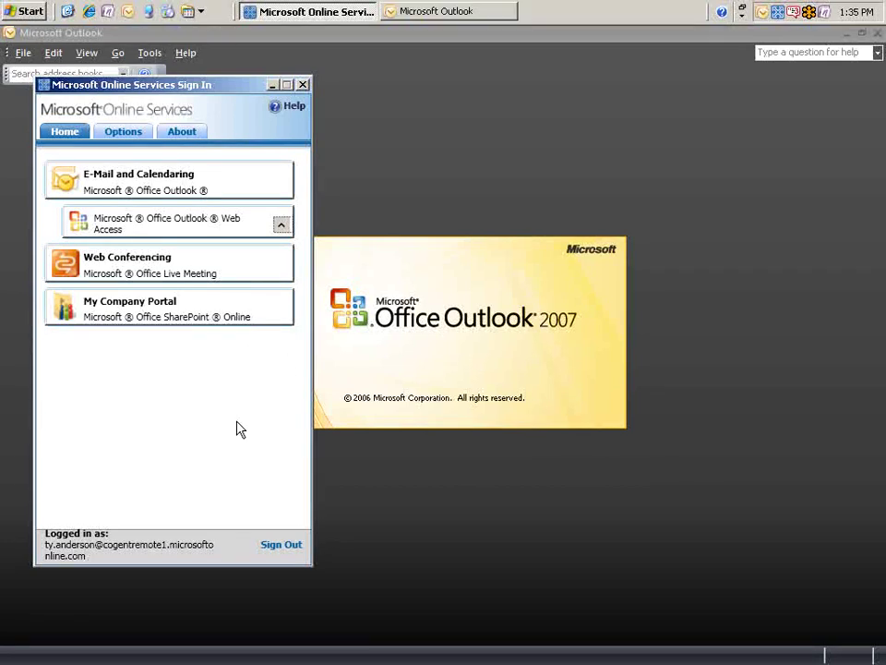
click(427, 13)
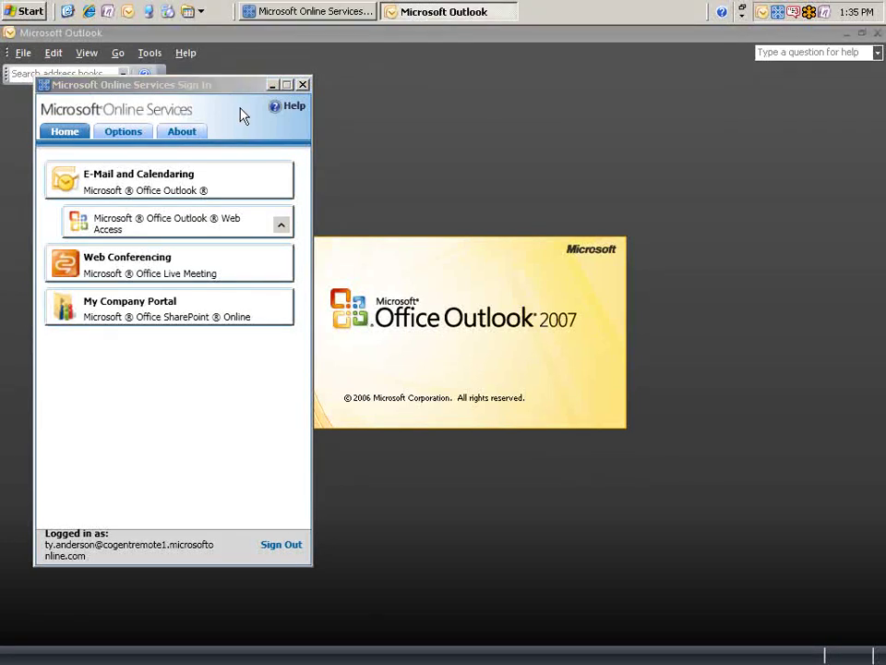
drag(182, 86, 203, 77)
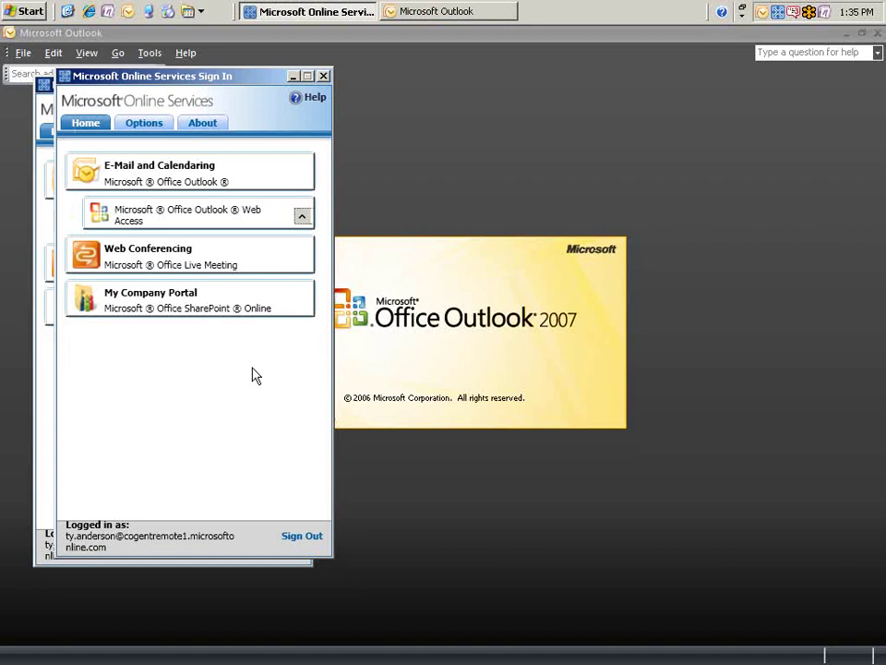
Open My Company Portal from the Sign In application and bring its browser window to the front.
click(178, 306)
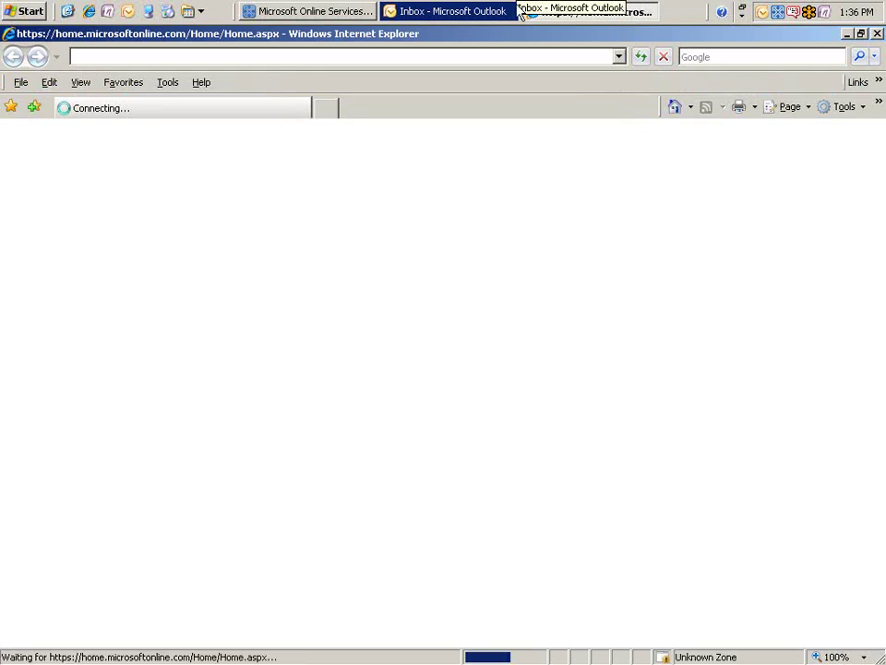
click(429, 16)
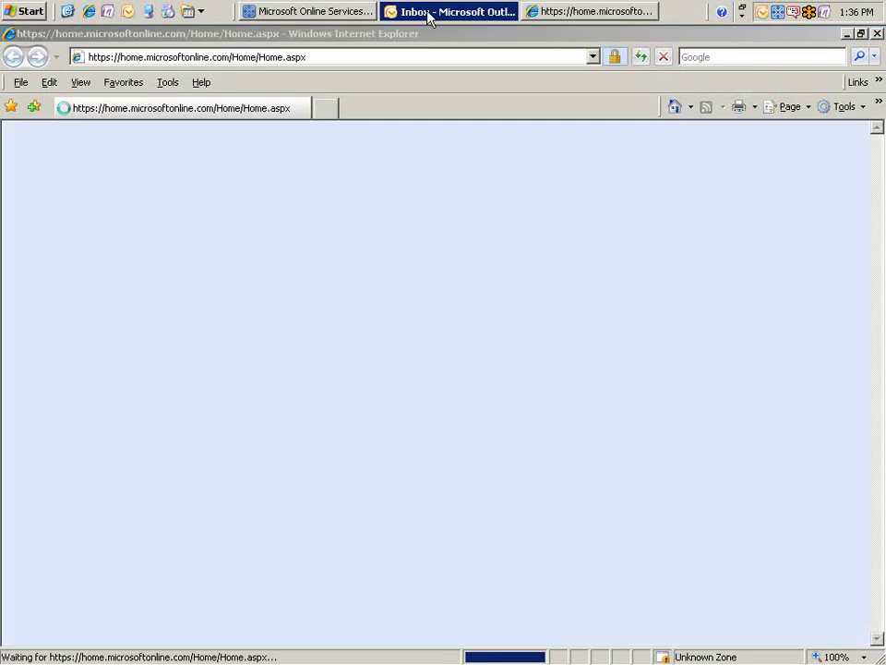
click(570, 13)
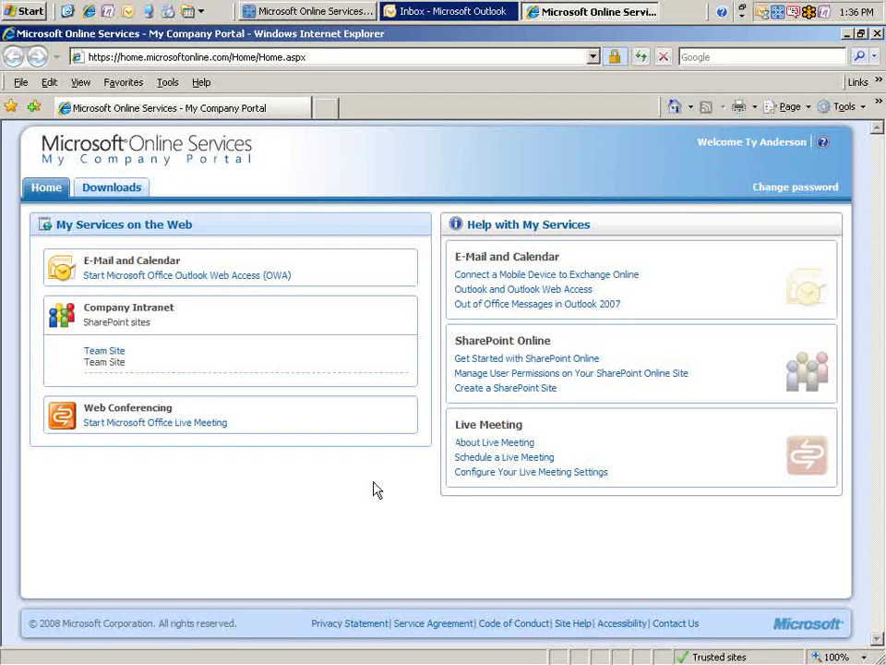
Switch to the Outlook inbox and read through the welcome message for the SharePoint Team Site.
click(462, 11)
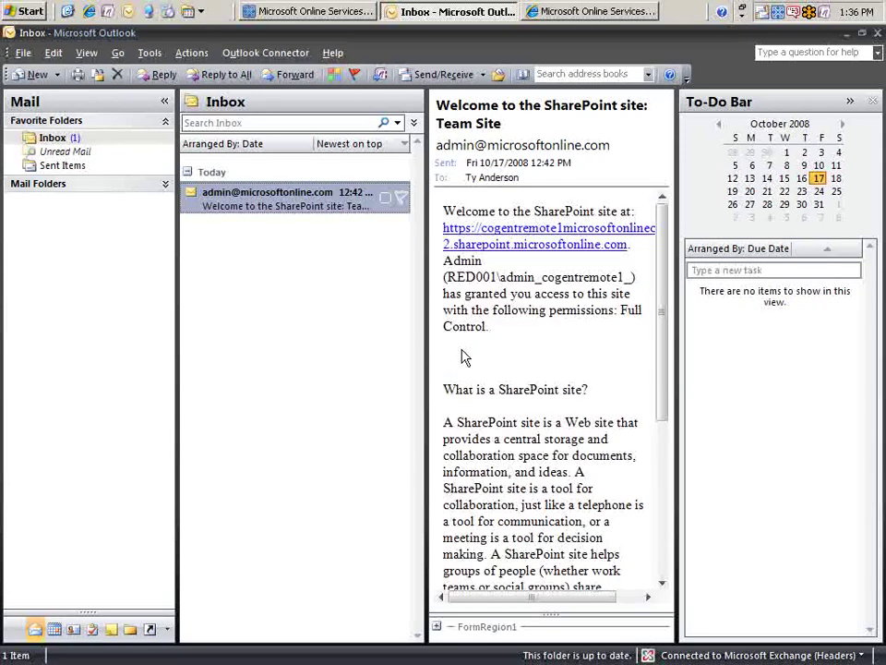
scroll(502, 376, down, 5)
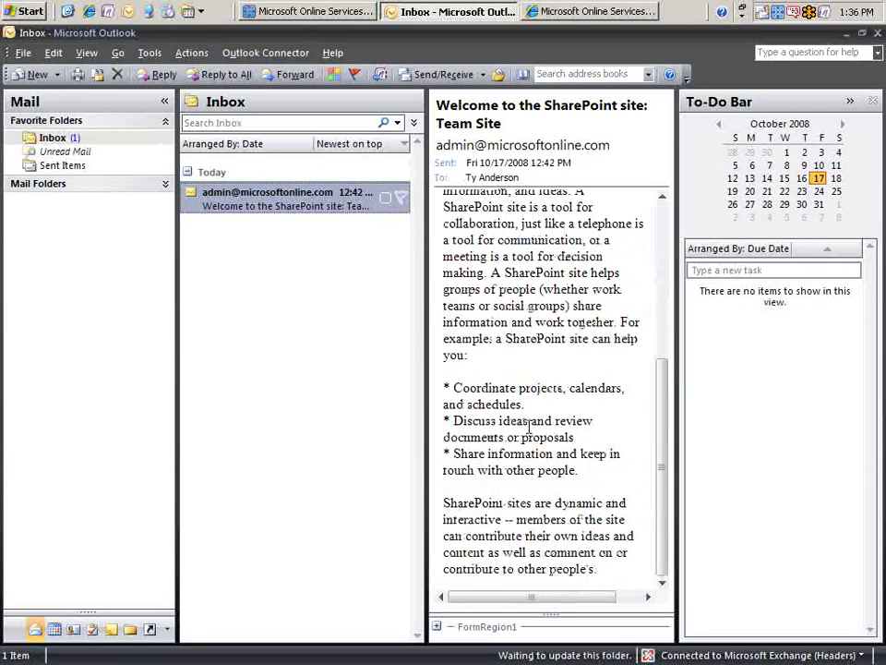
Open the Team Site from My Company Portal in the browser and bring the Sign In application to the front.
click(571, 13)
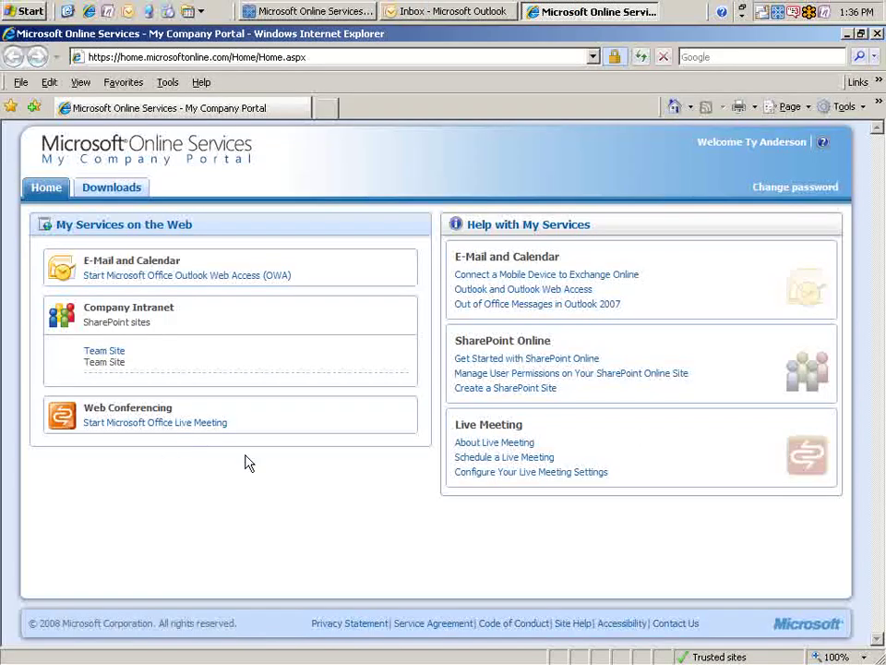
click(110, 357)
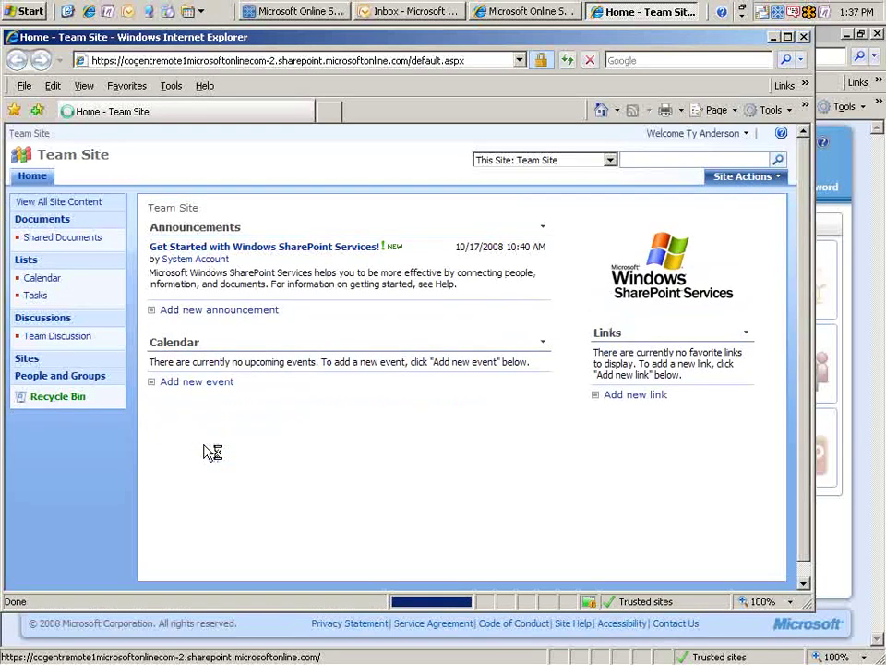
click(809, 11)
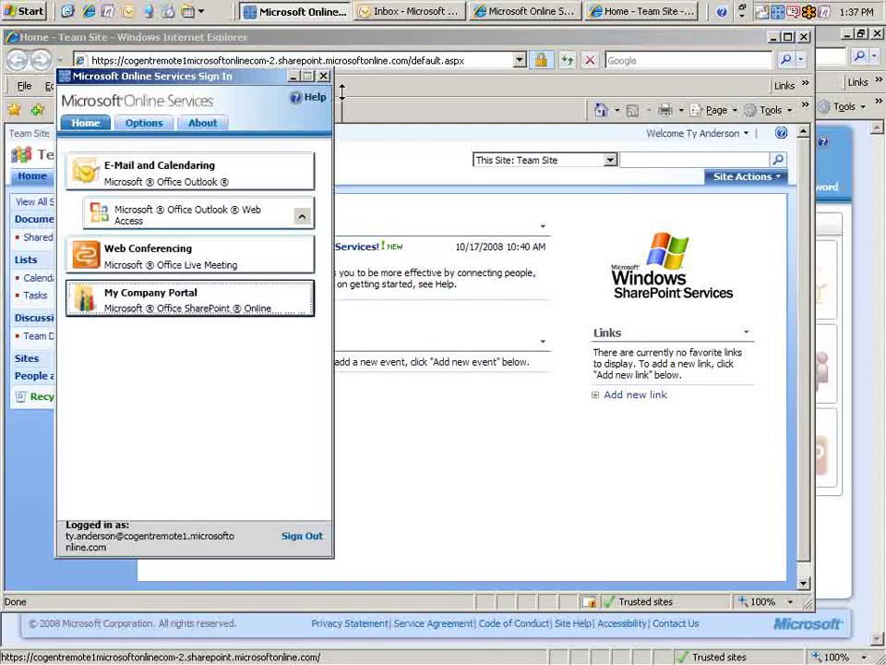